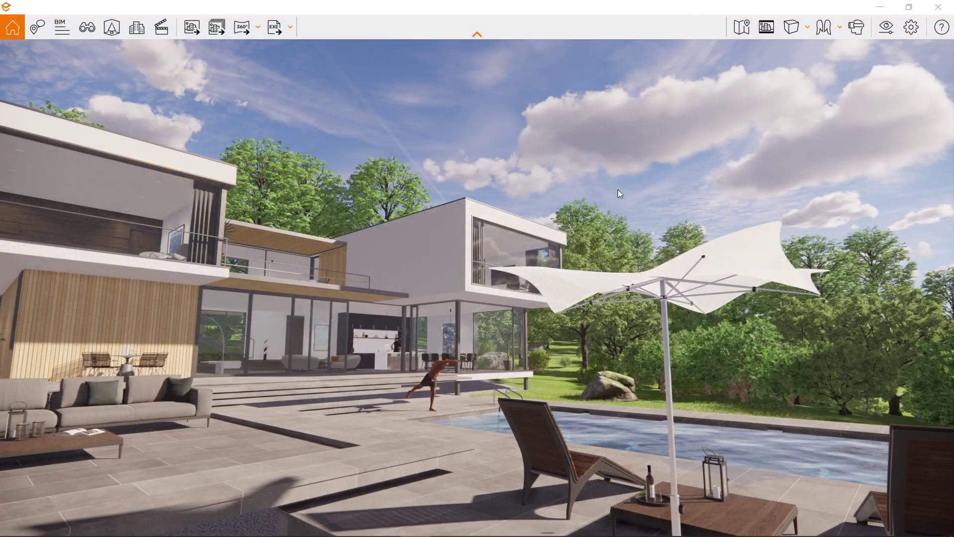
Export the villa project as an Exe Standalone named Enscape__SampleProject_Villa_2_7_animatedTreesv2 in the Favorites folder
key(w)
key(d)
drag(593, 192, 547, 216)
key(w)
key(d)
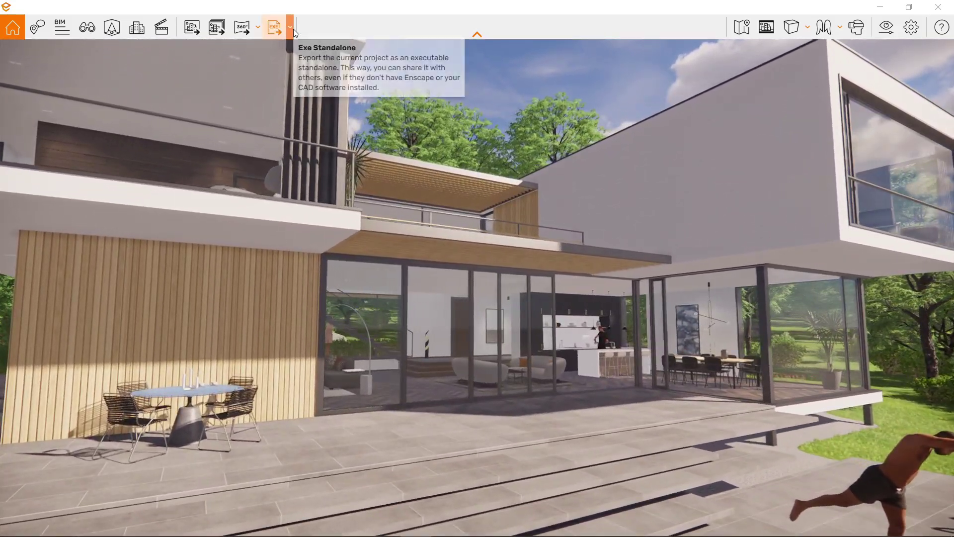
click(292, 29)
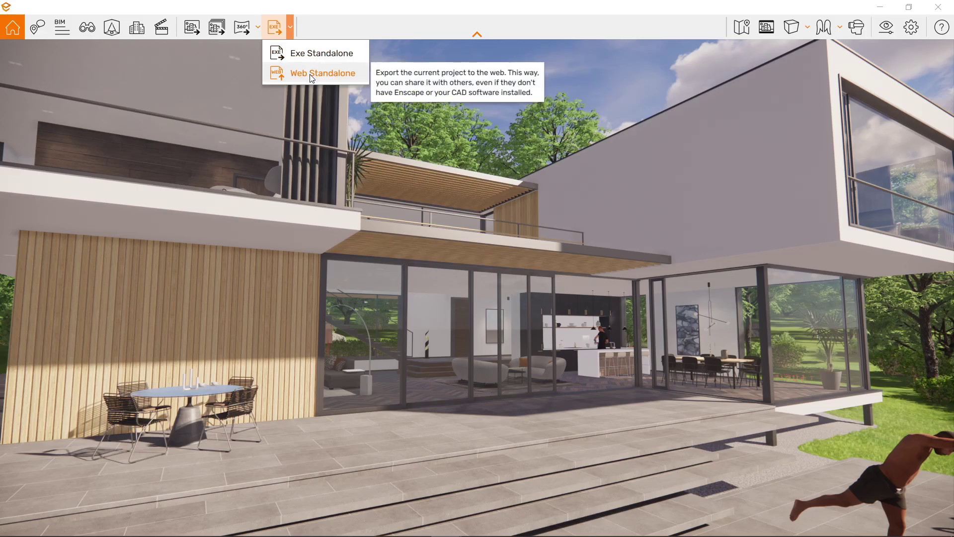
click(292, 30)
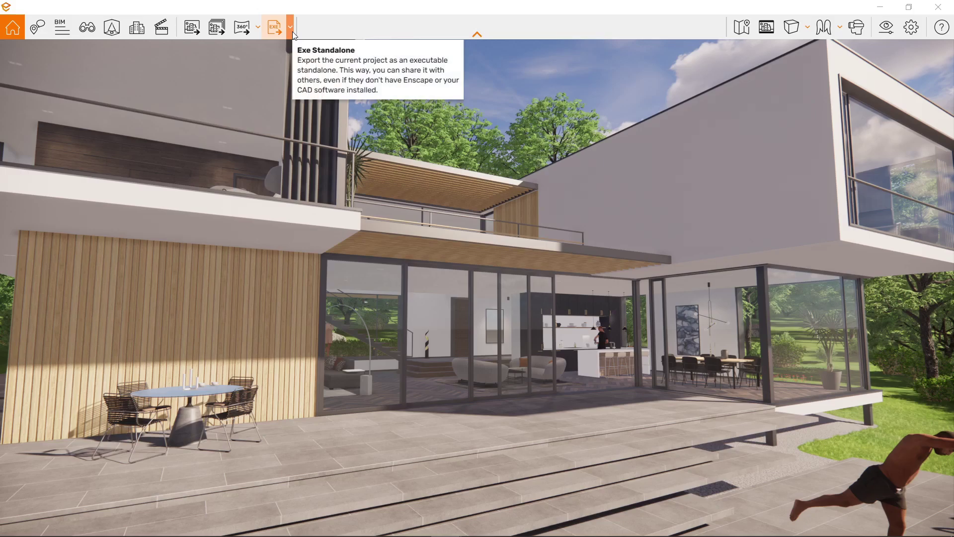
click(293, 31)
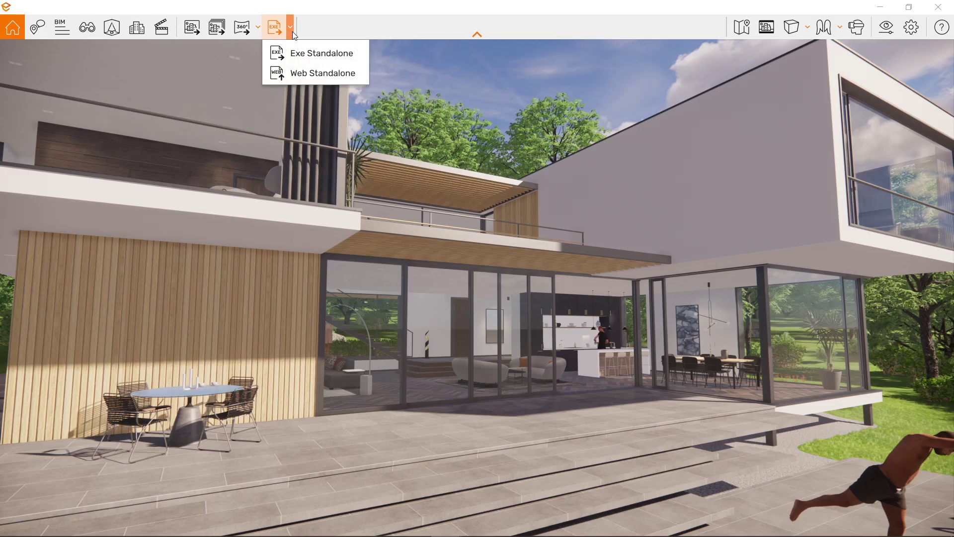
click(314, 52)
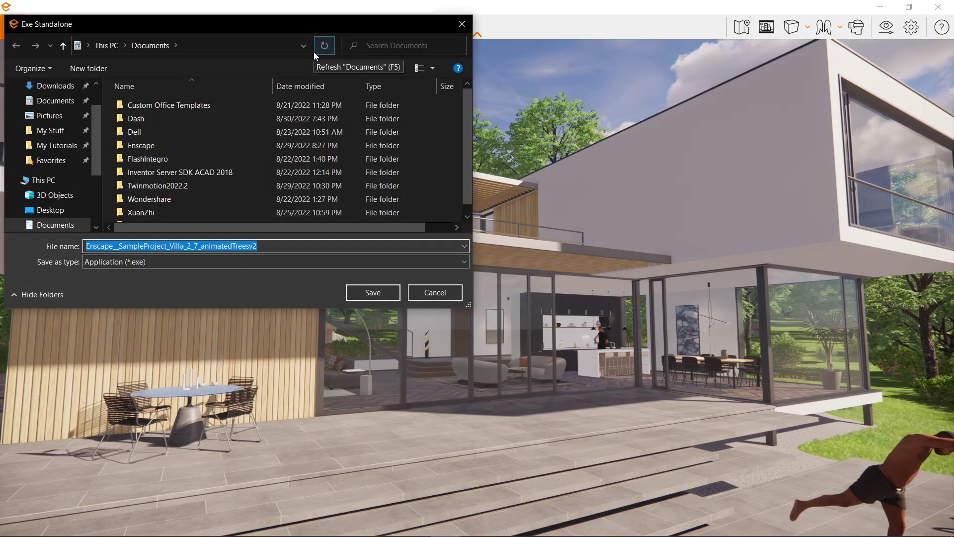
click(51, 160)
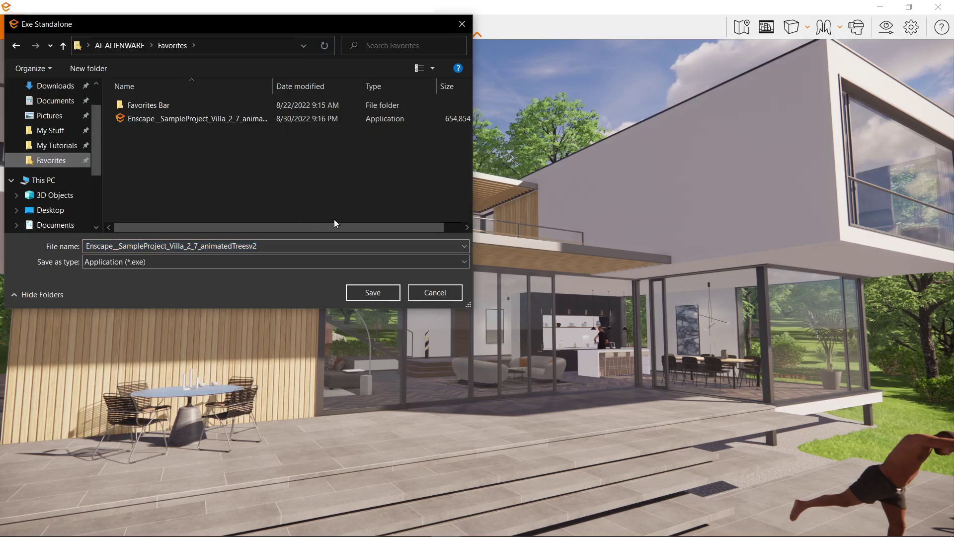
click(372, 293)
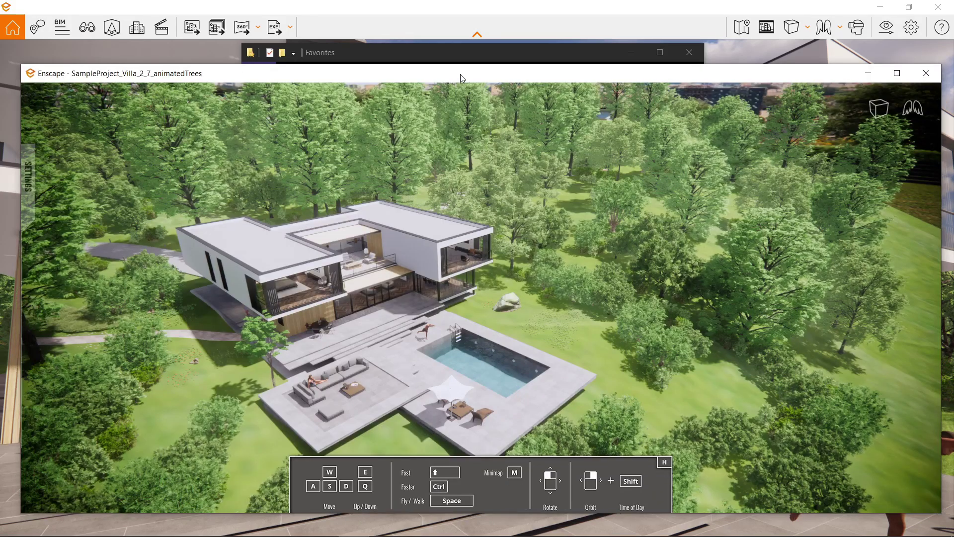
Examine the Visual, Input, Devices and Performance settings of the opened executable villa standalone, and close its window
drag(460, 74, 456, 69)
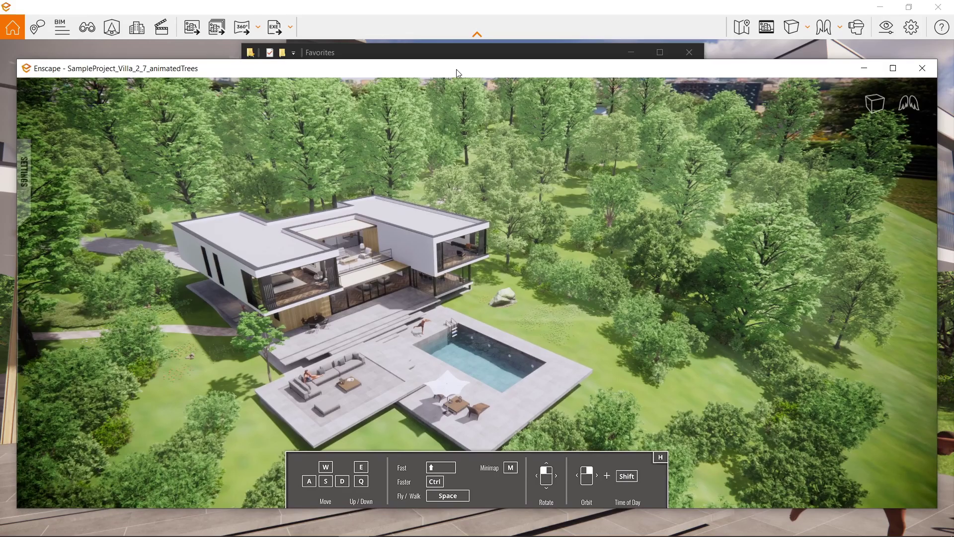
click(672, 29)
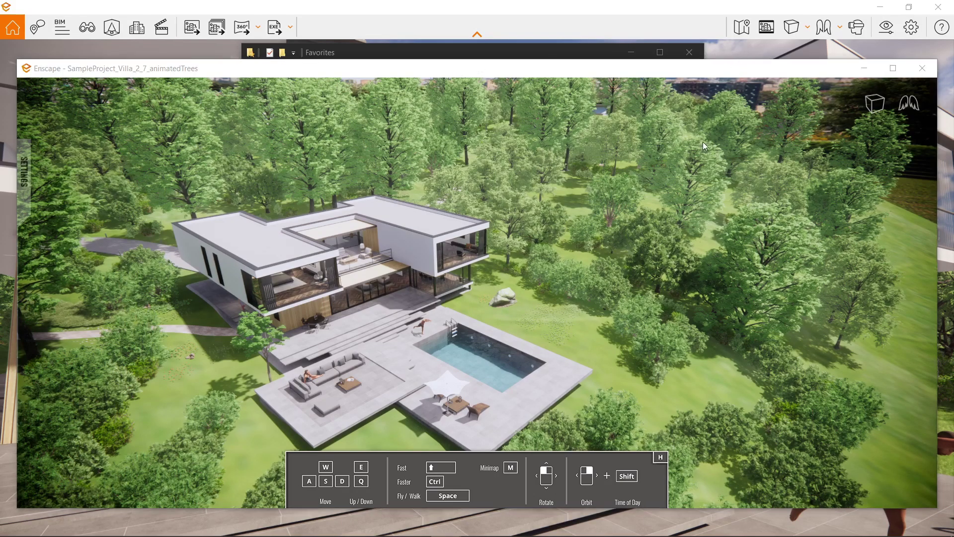
mouse_move(740, 71)
mouse_down()
mouse_move(744, 83)
mouse_move(753, 77)
mouse_up()
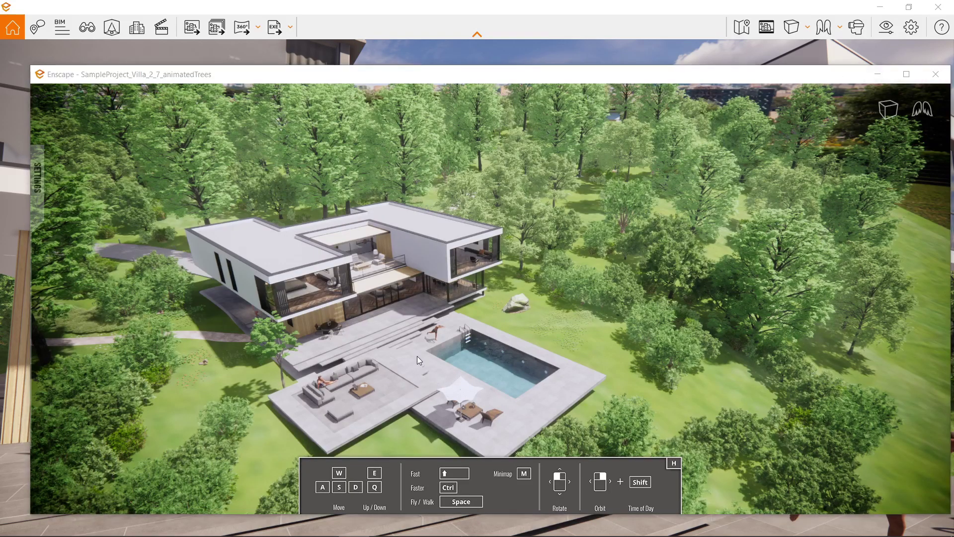
scroll(416, 356, up, 5)
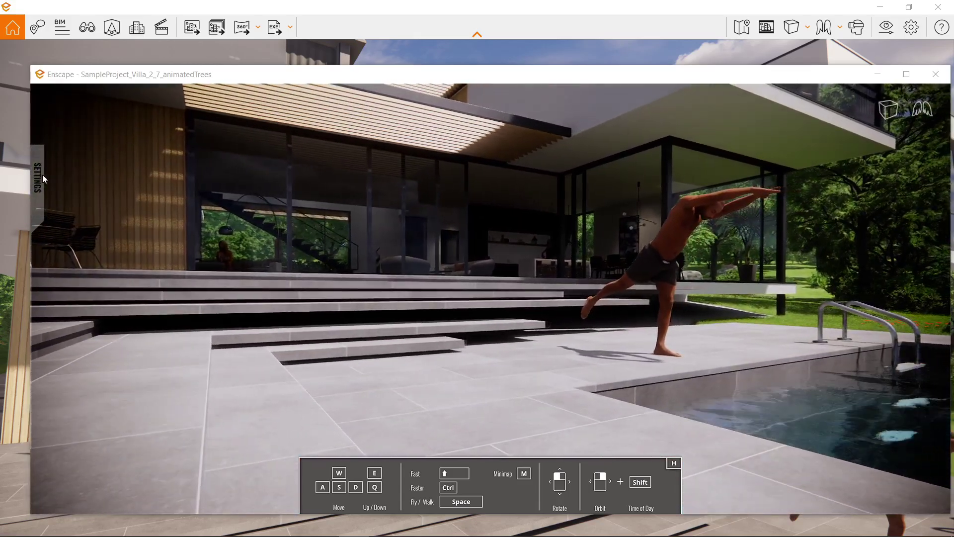
mouse_move(40, 174)
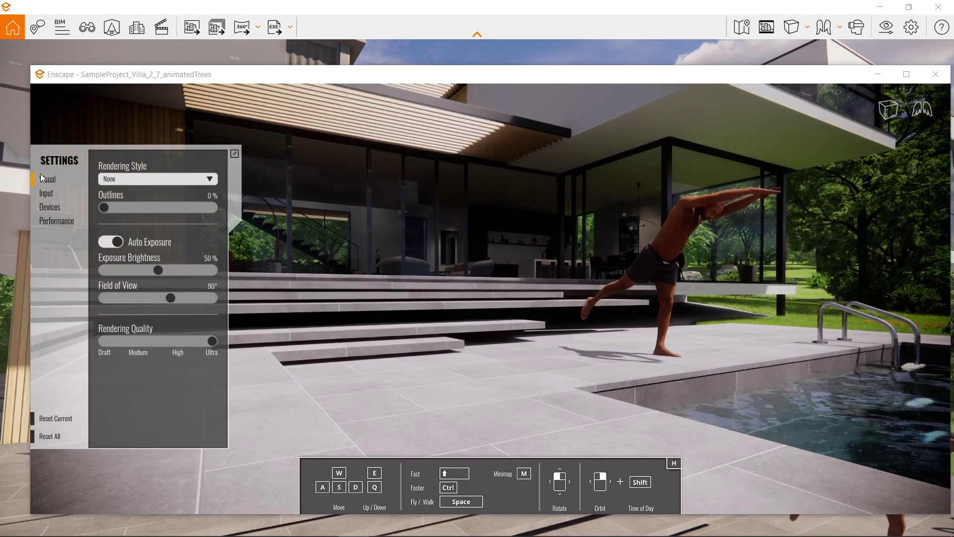
click(47, 193)
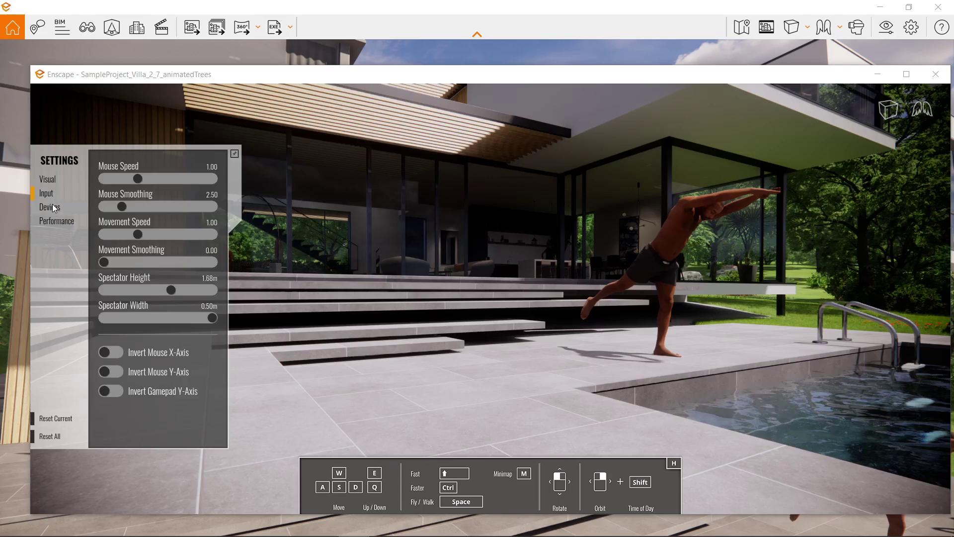
click(51, 208)
click(55, 220)
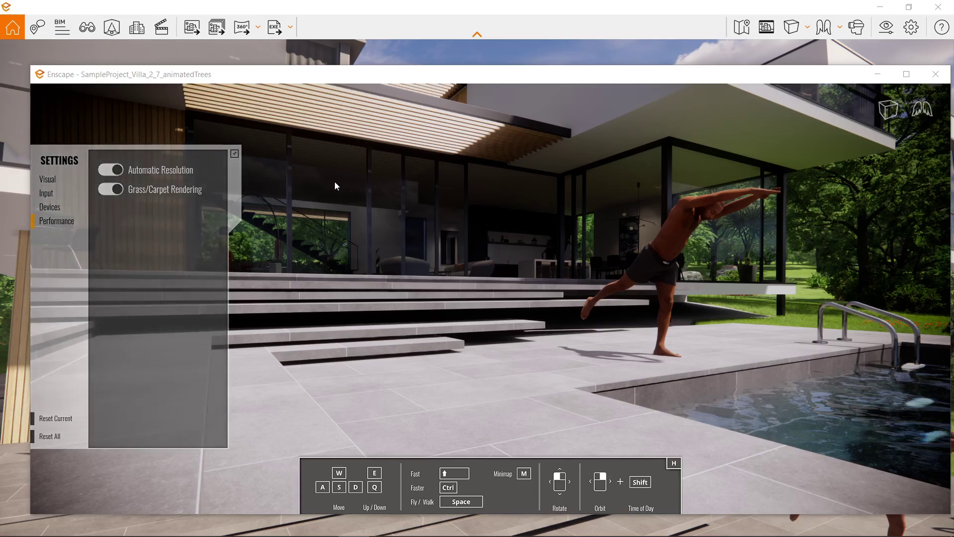
click(935, 74)
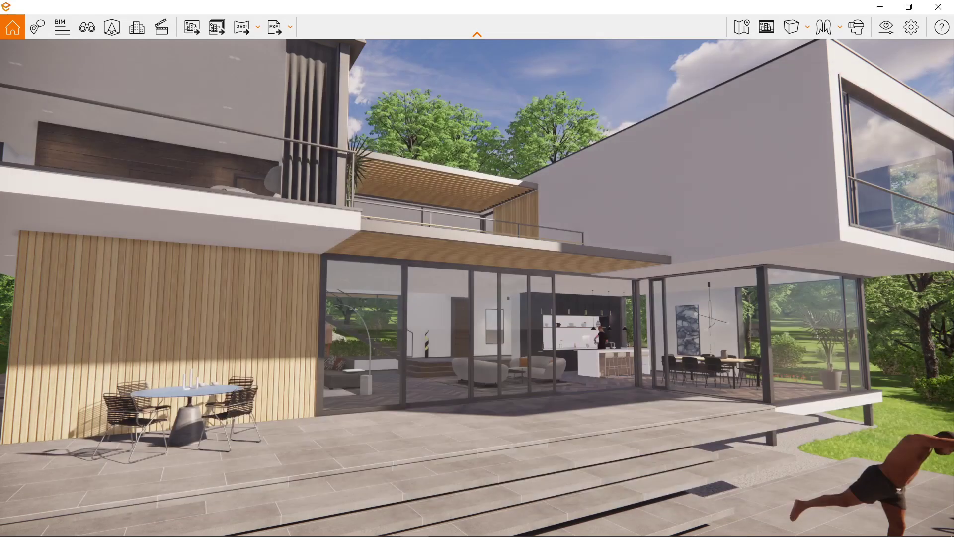
Export the villa project as a Web Standalone and close the browser window showing its page
drag(554, 182, 356, 112)
key(w)
key(w)
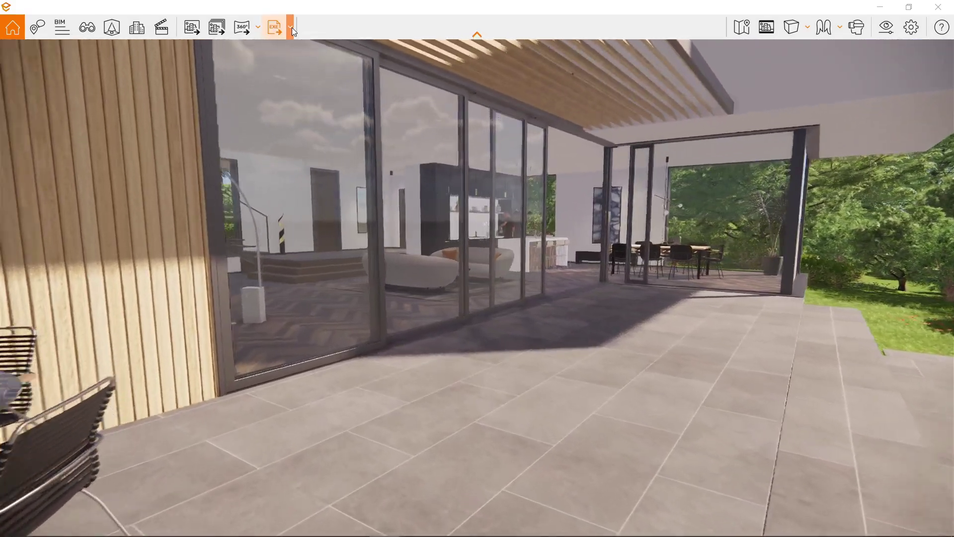
click(291, 27)
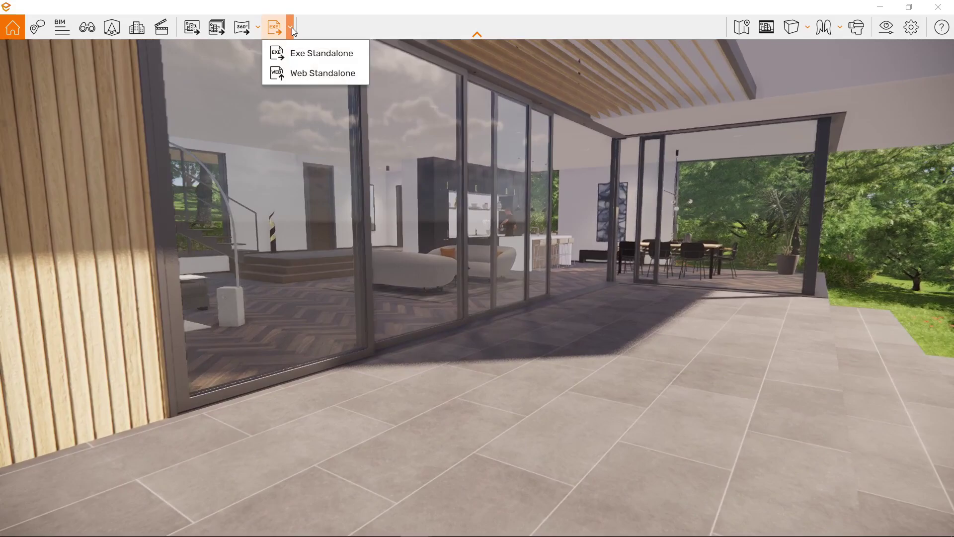
click(325, 74)
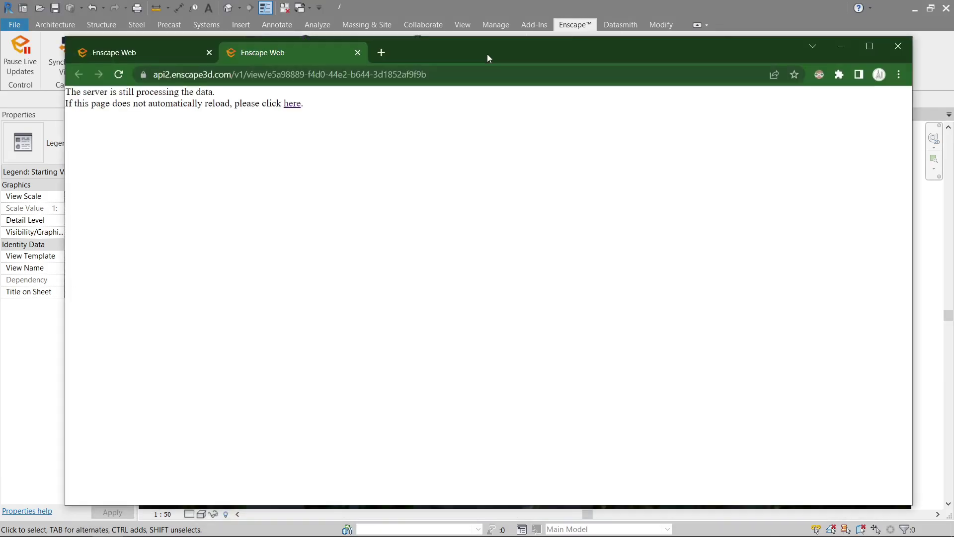
drag(487, 55, 496, 60)
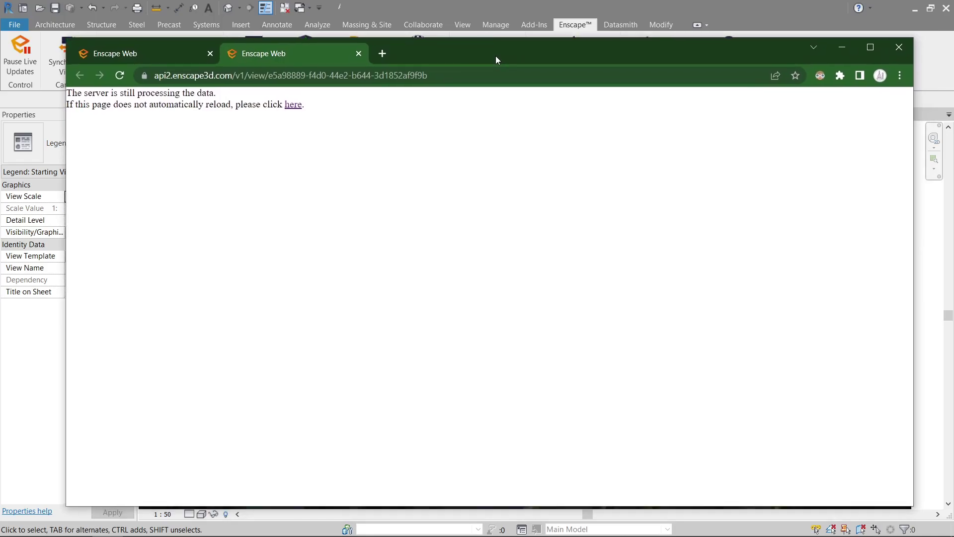
click(905, 50)
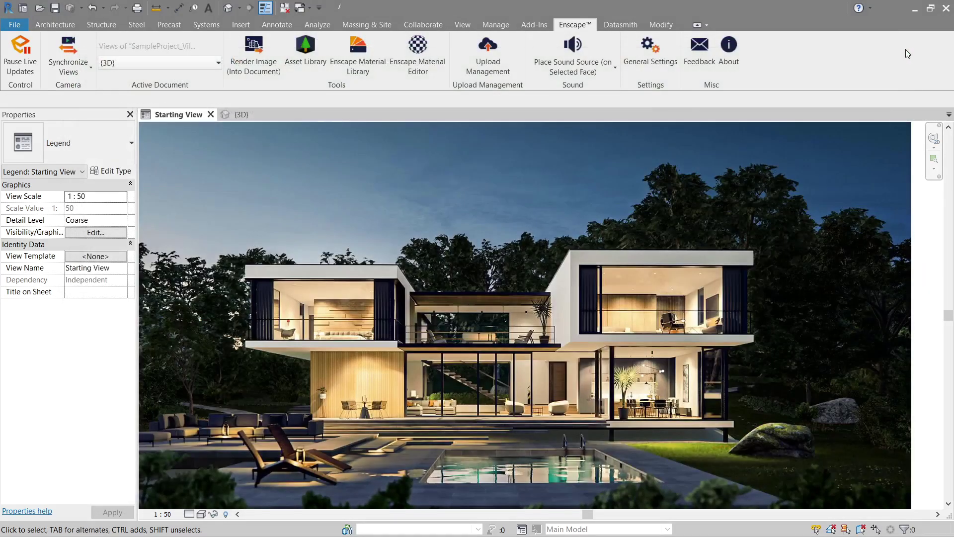
Copy the link of the project's uploaded web standalone in Upload Management and open that upload in the browser
click(487, 66)
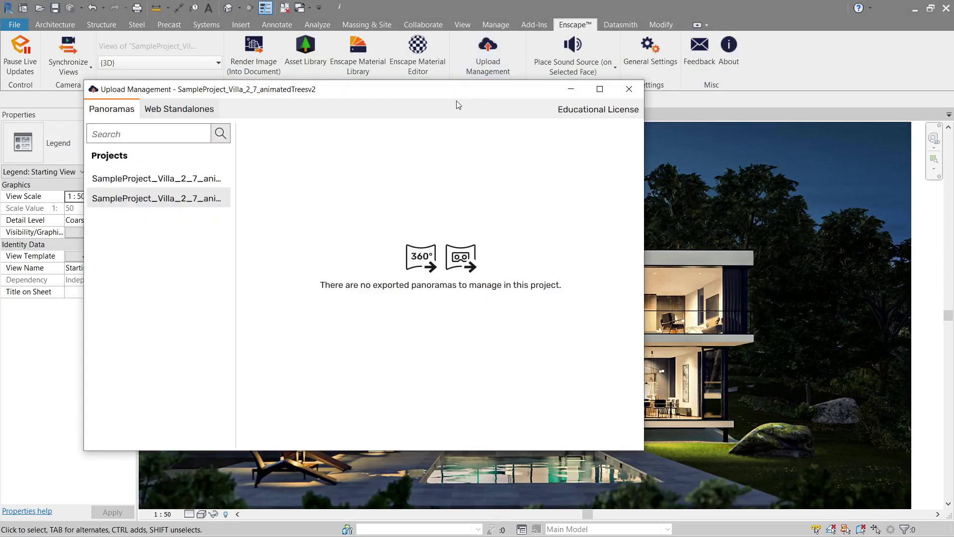
click(169, 110)
drag(323, 90, 351, 97)
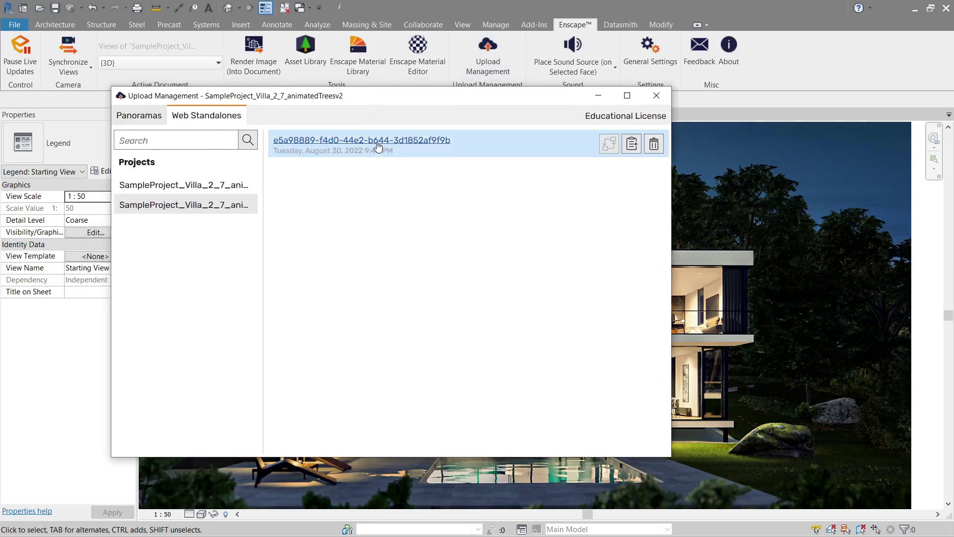
click(632, 144)
click(446, 141)
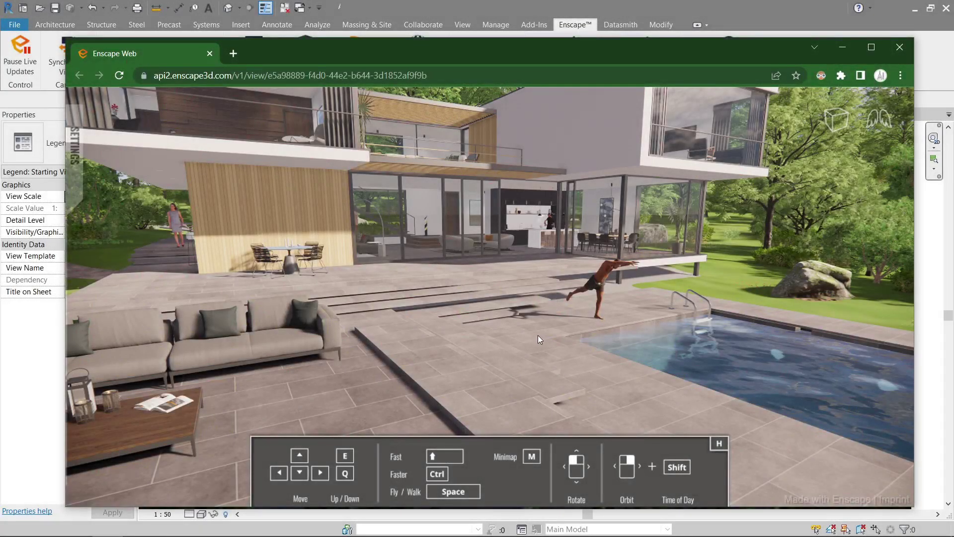
Explore the villa's terrace, facade and pool area from several viewpoints in the browser-based standalone
key(w)
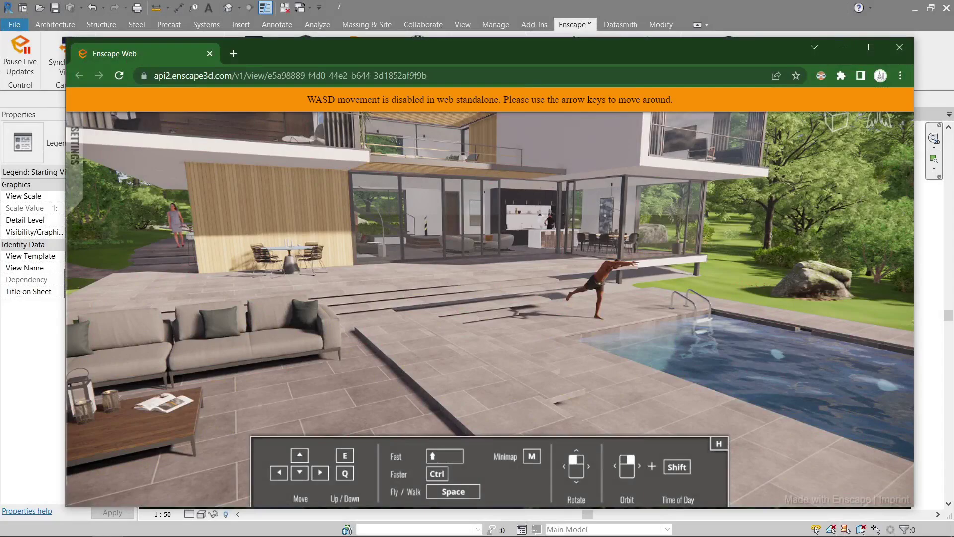
drag(529, 349, 531, 348)
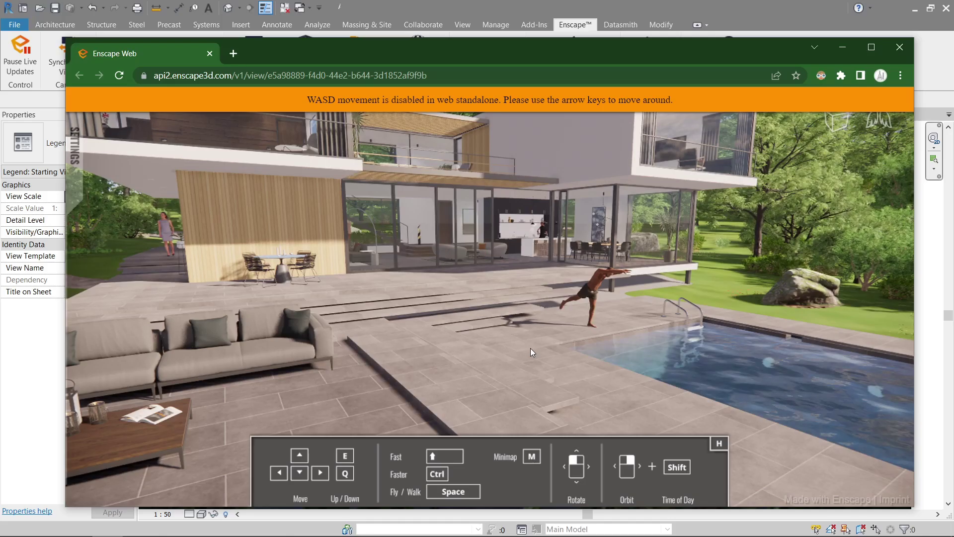
key(Up)
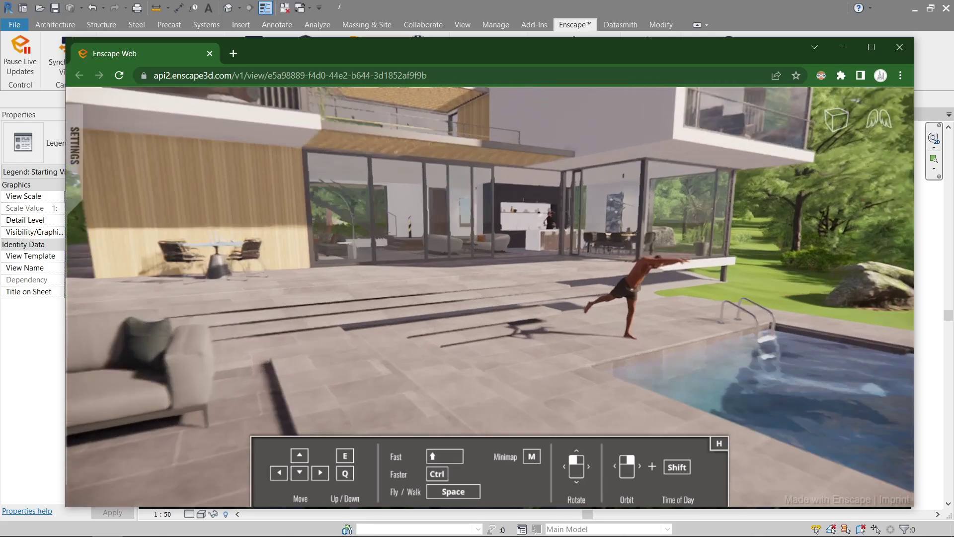
key(Right)
drag(522, 316, 418, 304)
key(Right)
key(Right)
key(Up)
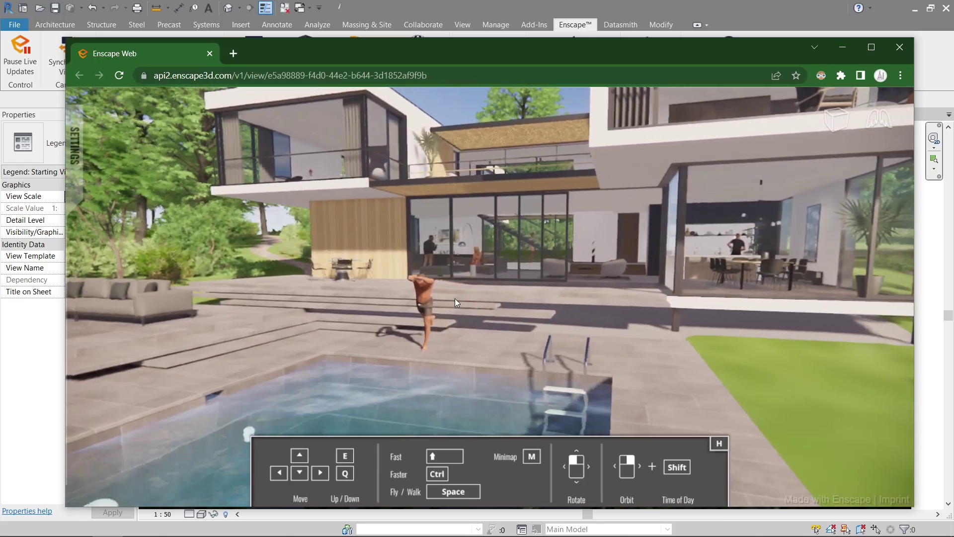
key(Up)
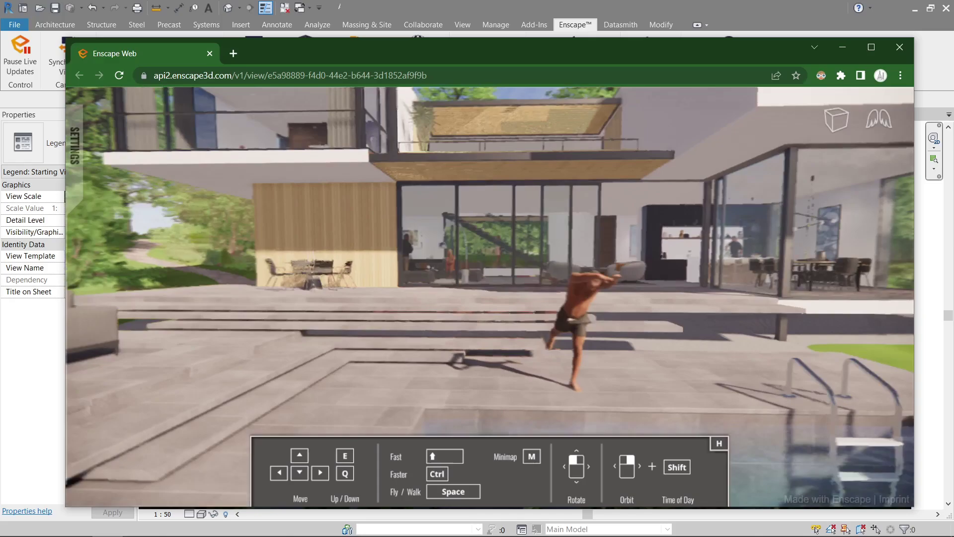
key(Left)
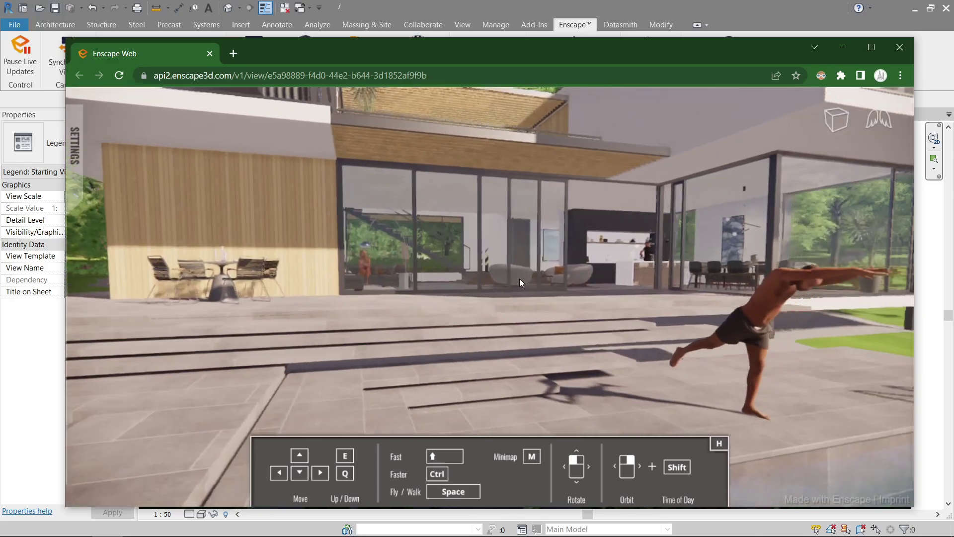
key(Up)
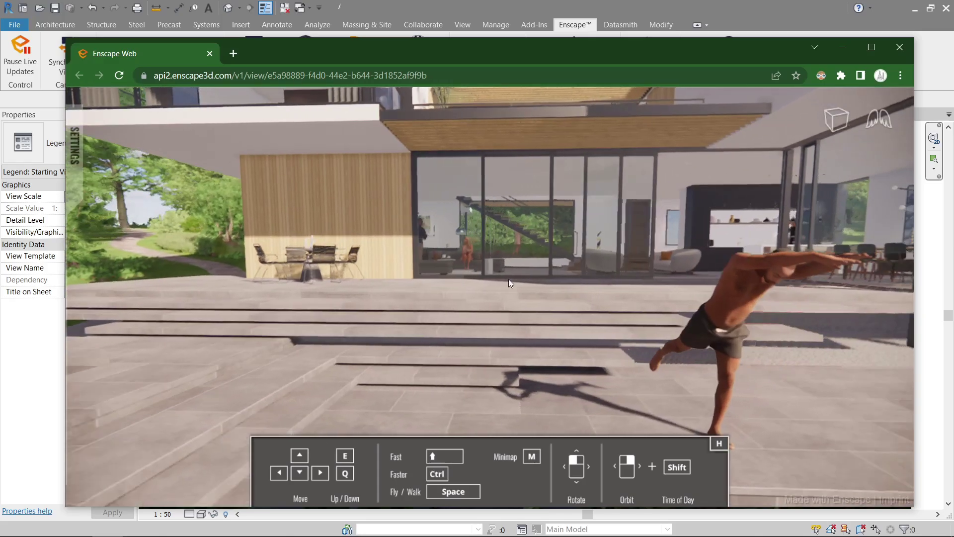
key(Down)
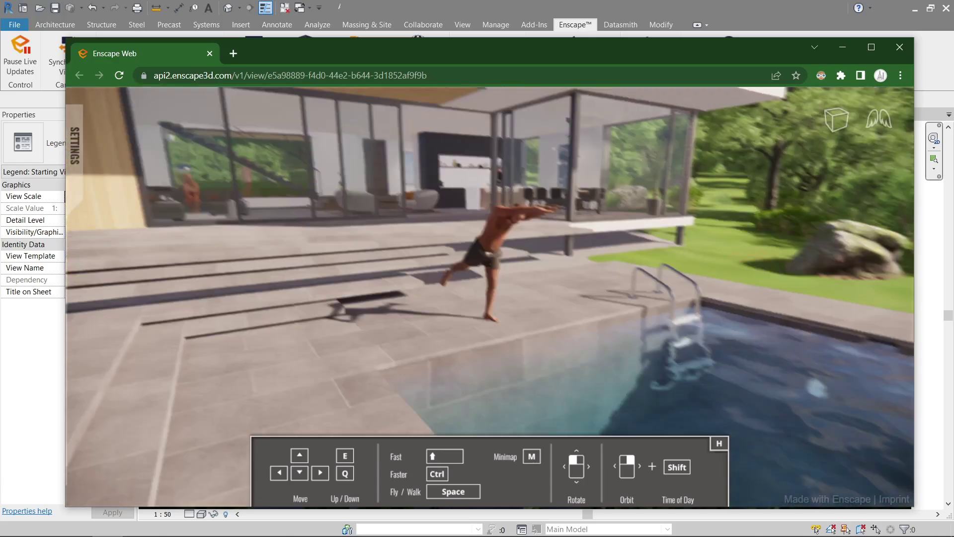
drag(490, 279, 516, 244)
key(Down)
key(Left)
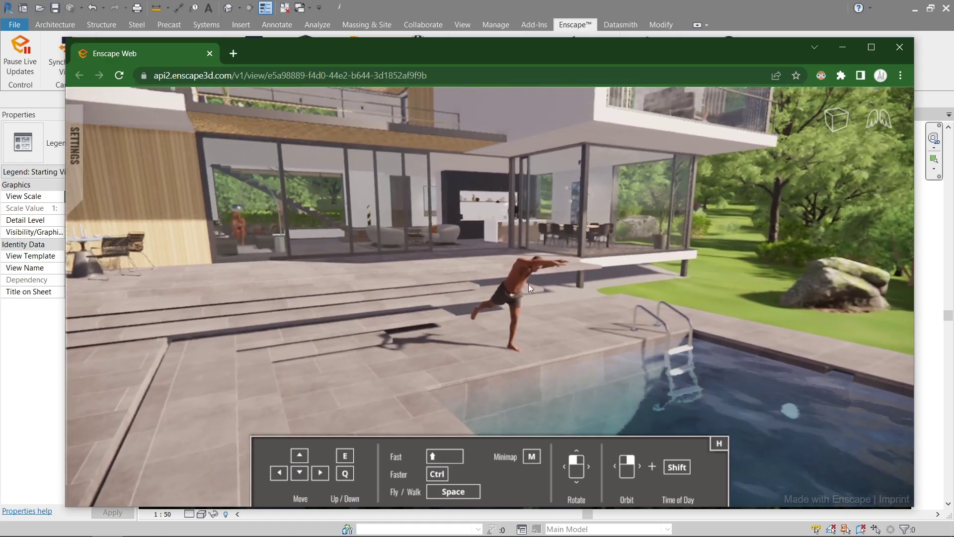
key(Left)
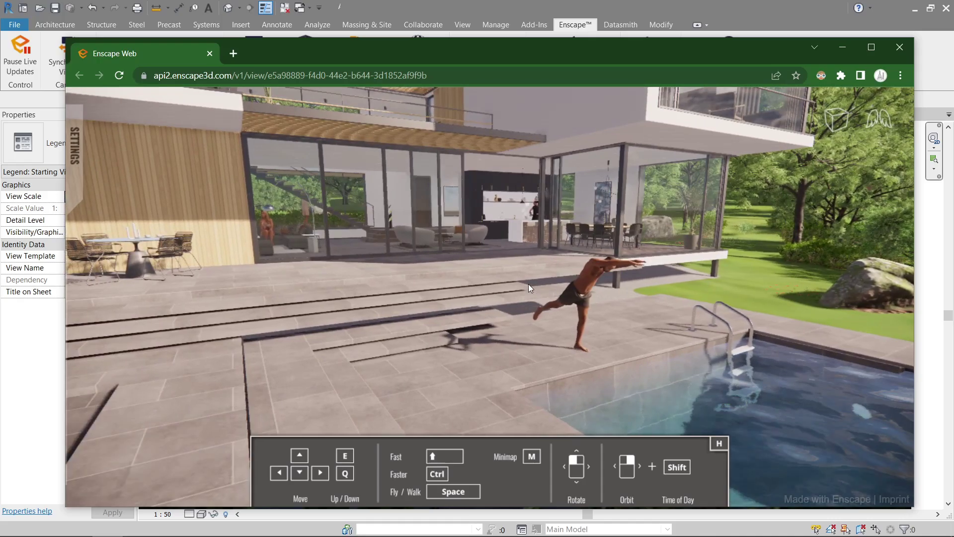
key(Right)
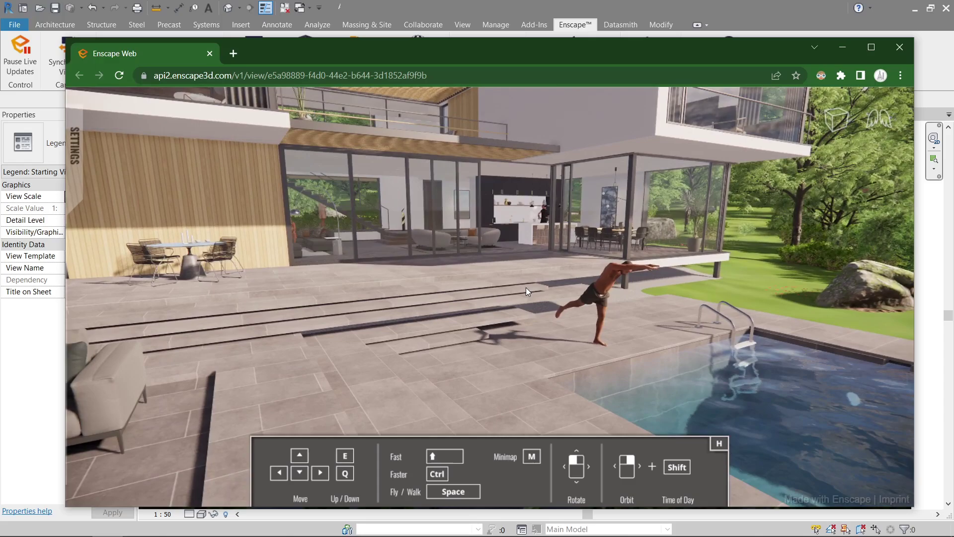
key(Right)
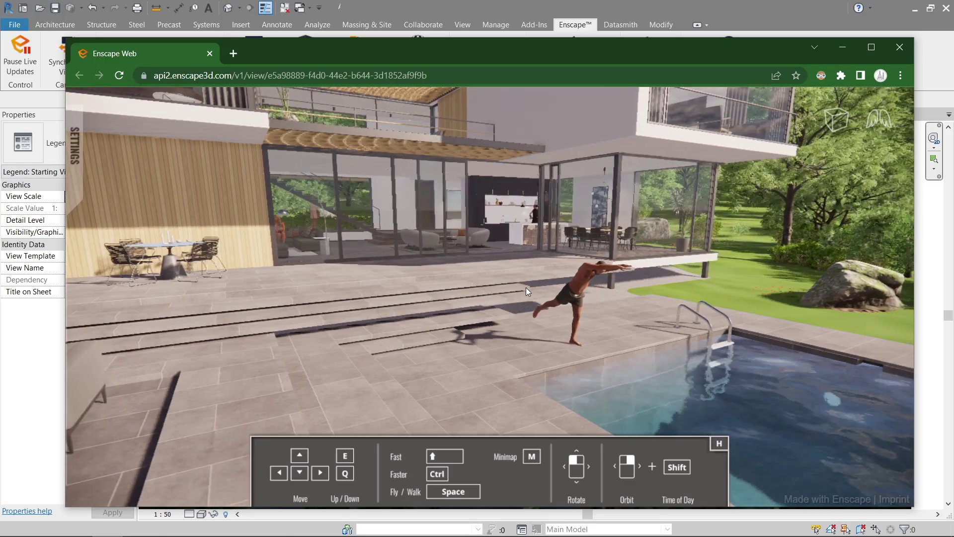